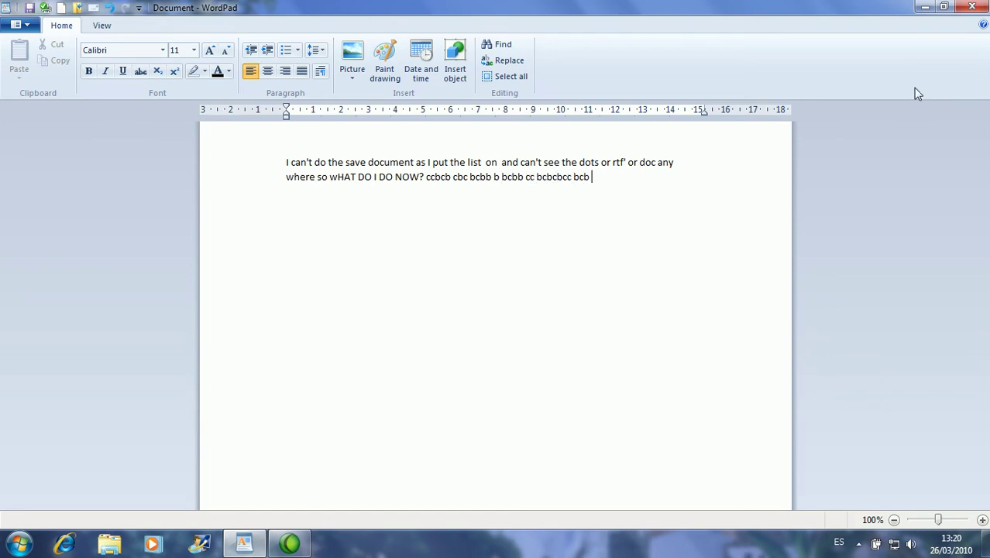
Finish the opening paragraph with a third line of filler text, then start a new line.
type("bvbbvb bvbvb b bvcbvb ")
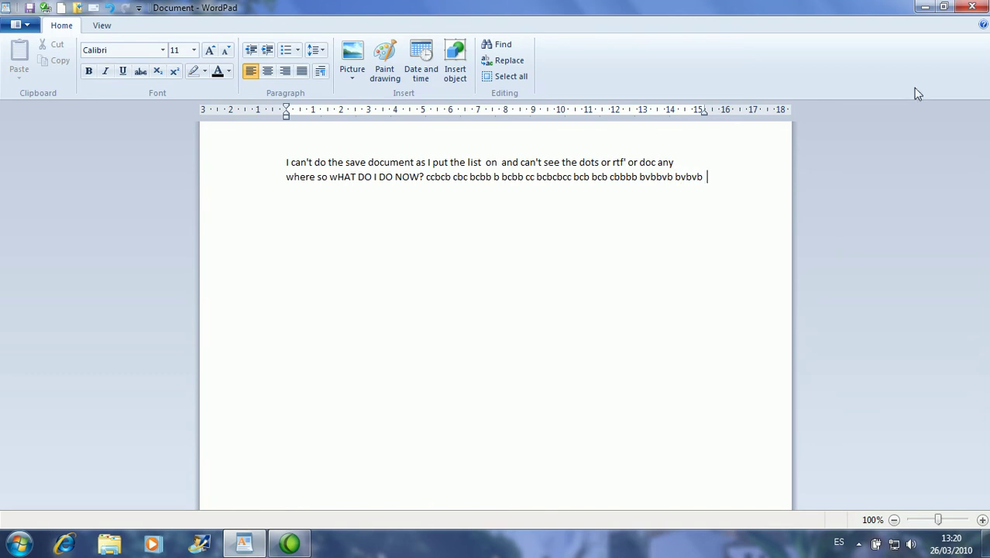
type("b vbvb b b b  bbb")
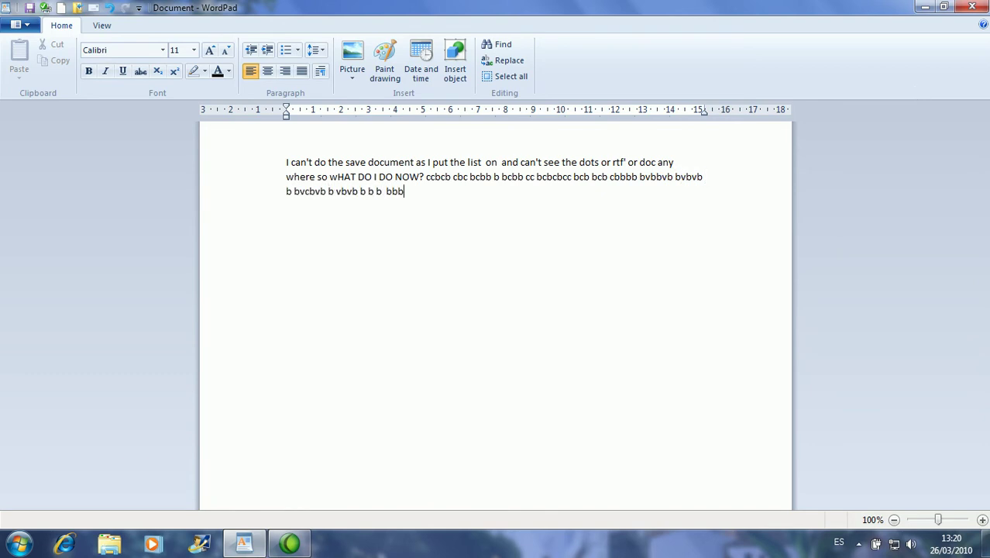
type("b bbbbbb  bbbbbbb .")
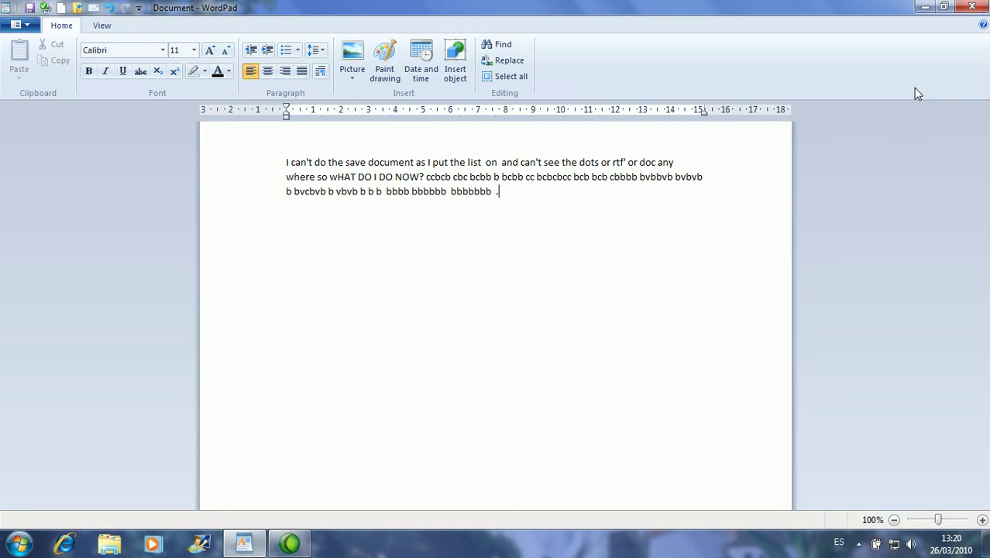
key("Return")
Select all three lines of the first paragraph plus the empty line from the left margin.
left_click(581, 202)
left_click(676, 166)
left_click(505, 221)
left_click(276, 167)
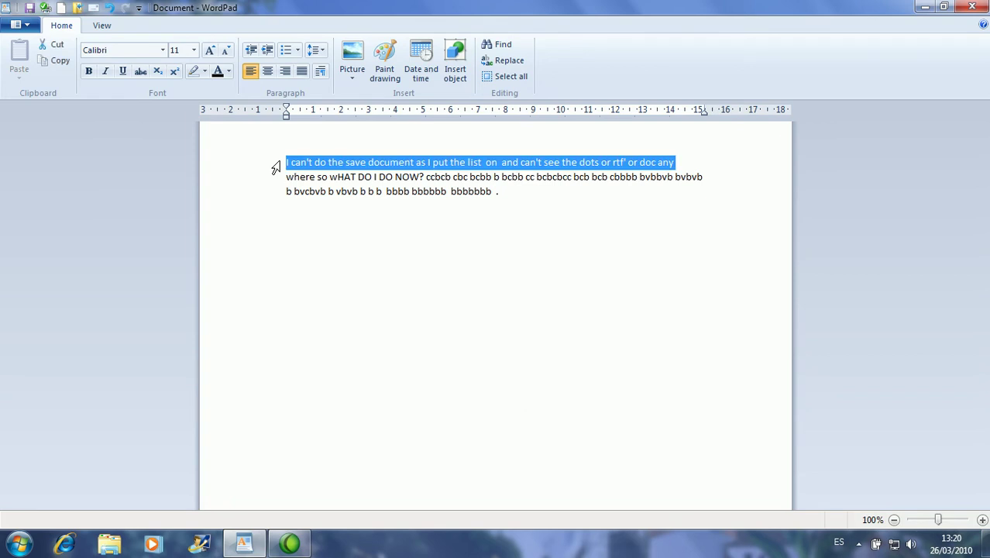
left_click(272, 184)
left_click_drag(275, 164, 290, 240)
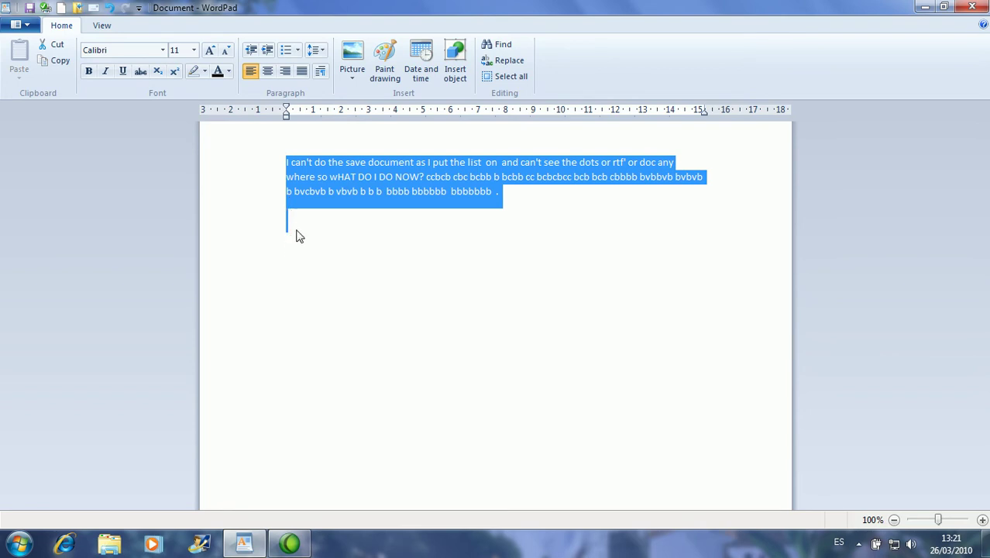
left_click(295, 227)
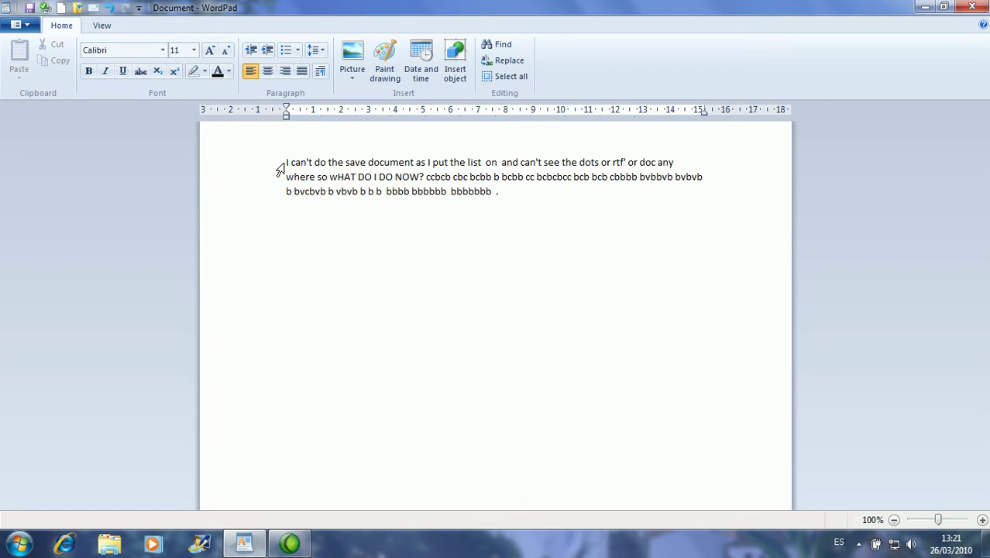
left_click_drag(280, 169, 290, 233)
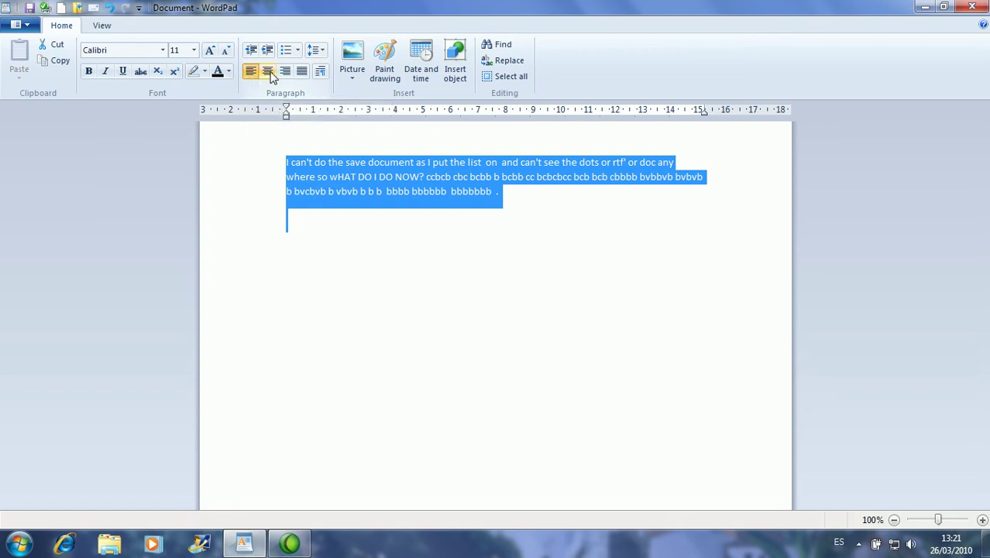
Try centred and right alignment, then justify the first paragraph and deselect it.
left_click(270, 73)
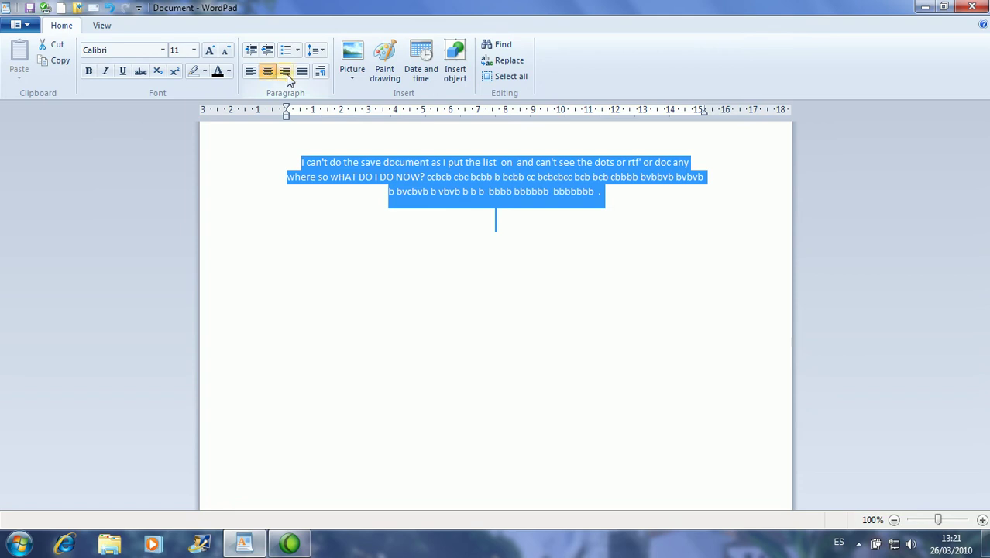
left_click(286, 77)
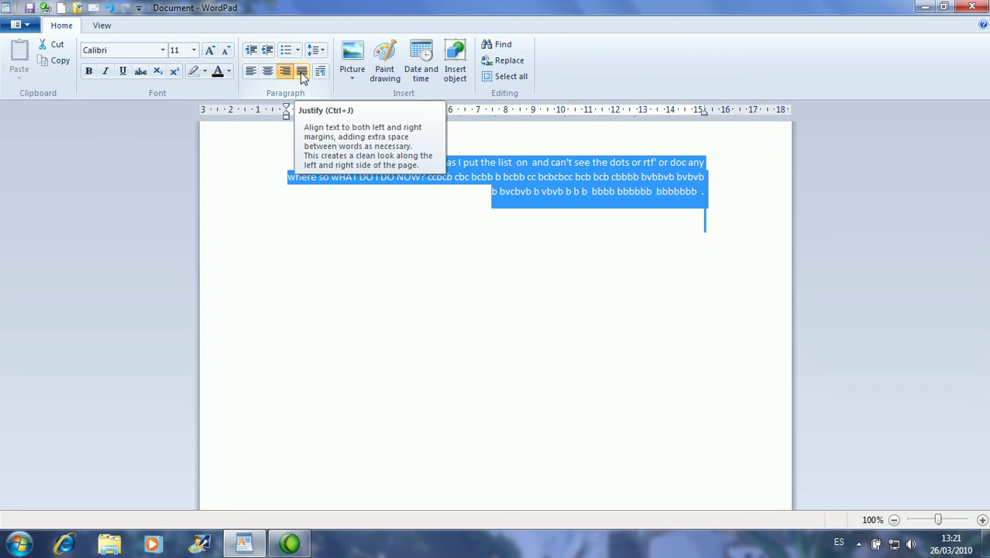
left_click(302, 71)
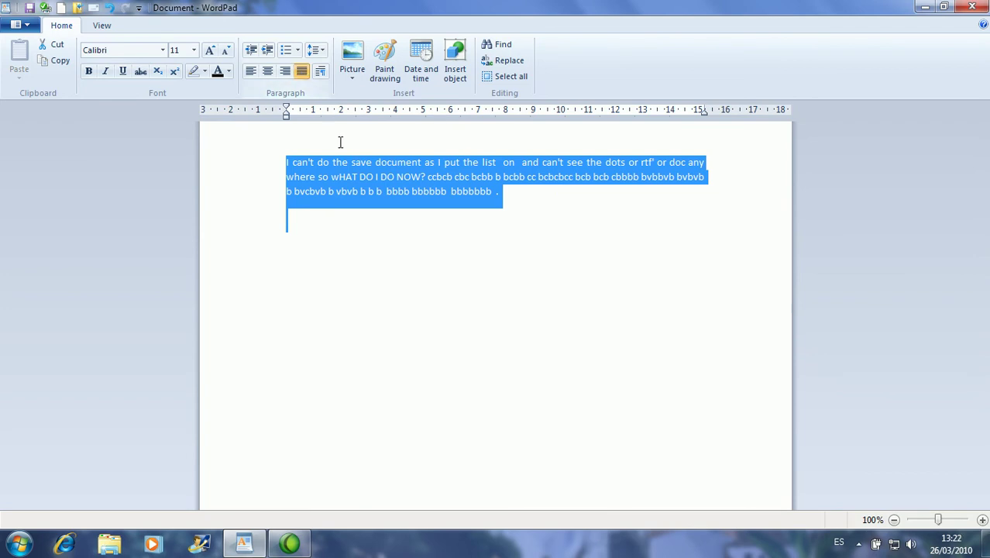
left_click(320, 232)
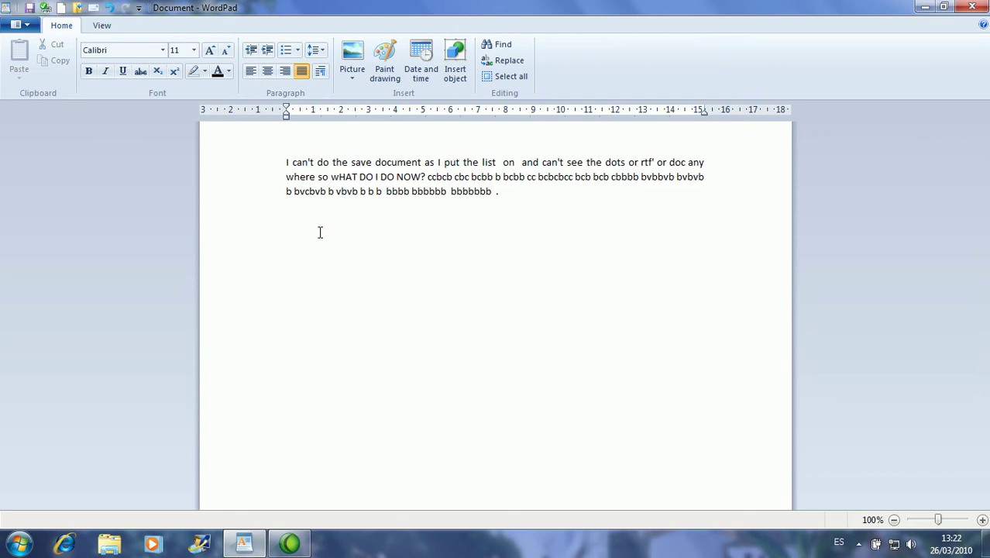
Type several lines of filler text on the empty line, dismissing an accidental window menu.
type("hhjjh jh ,j j ,h m,hjh jh ,,j h,j ,h,h h,h")
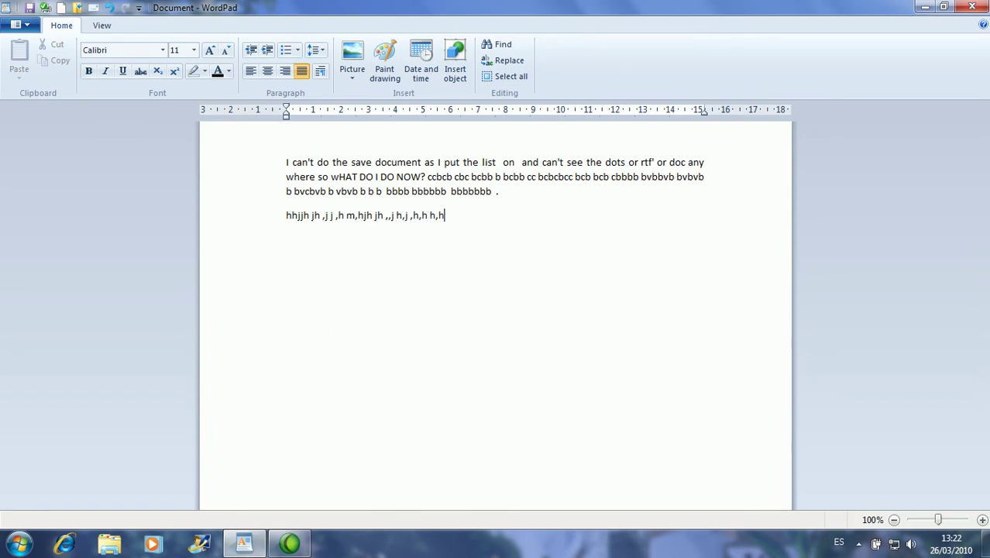
type(",hjkjgujtt")
key("alt+space")
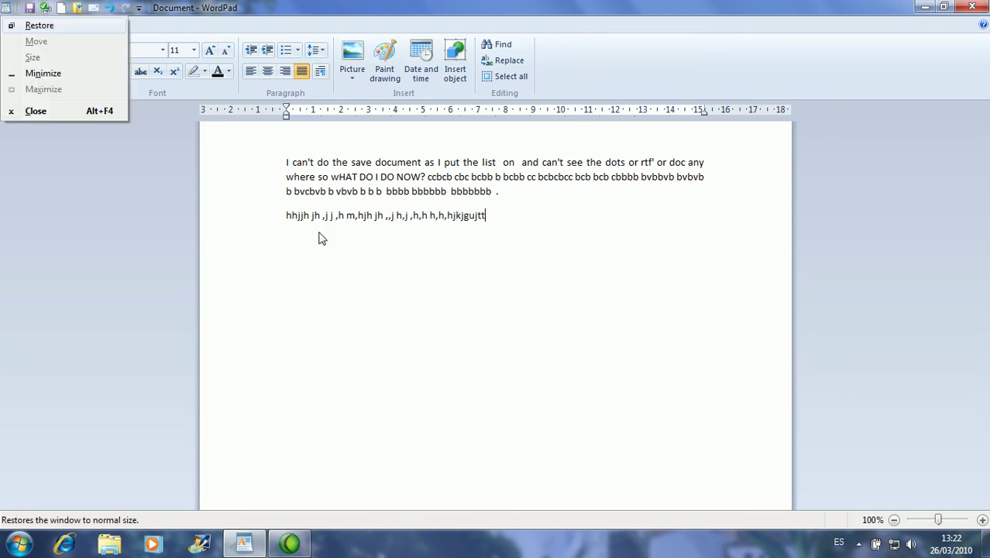
key("Escape")
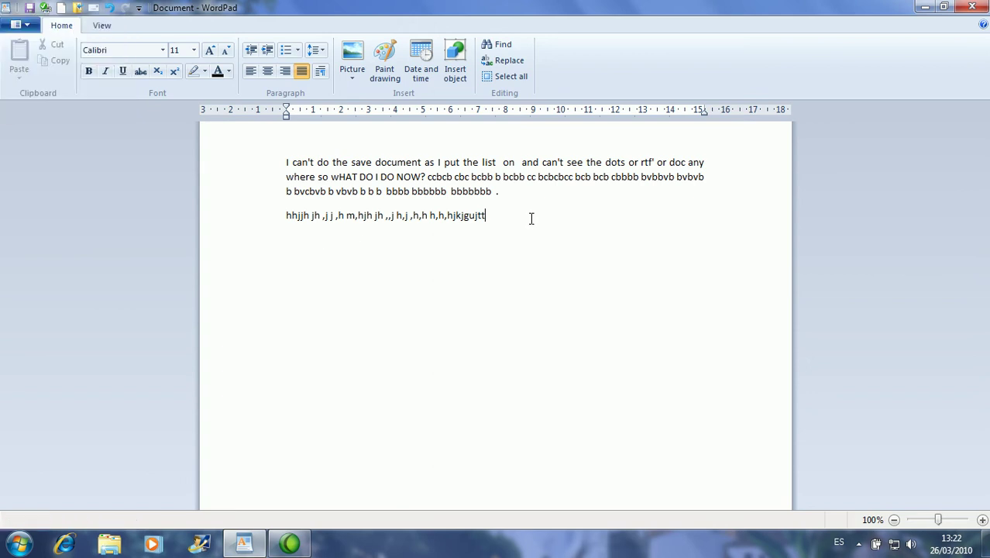
type("hyuiyuuy  yu yuy  yuiuyikiuyiy ")
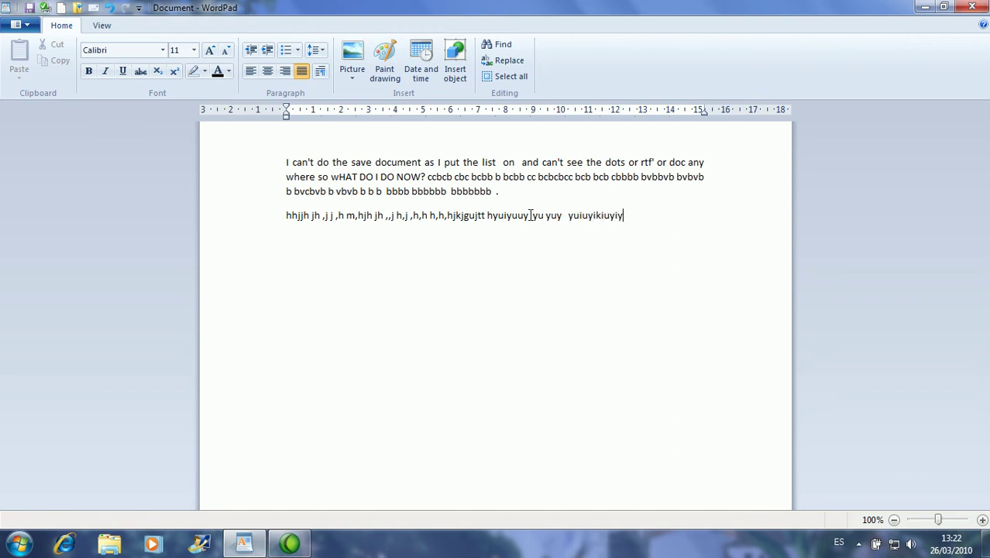
type(" yuiiy yuiuyiyuu yu yuiuyuiy  yiy yuiuyiui")
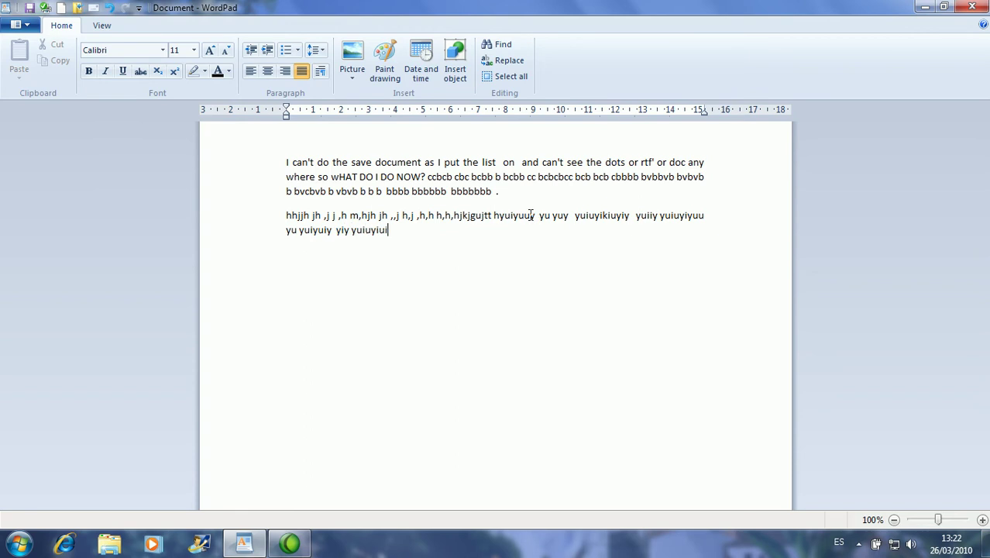
type("yui  yiu ui yyiuuyu yiuuiuiy yiuuiyi")
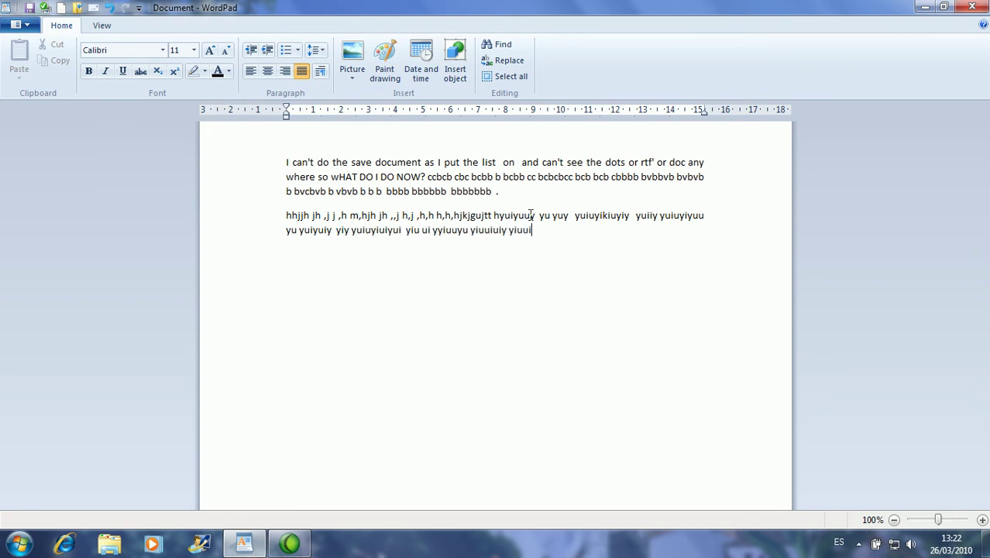
type(" iuuiuy yuiiuy iuyiuui iuyiy")
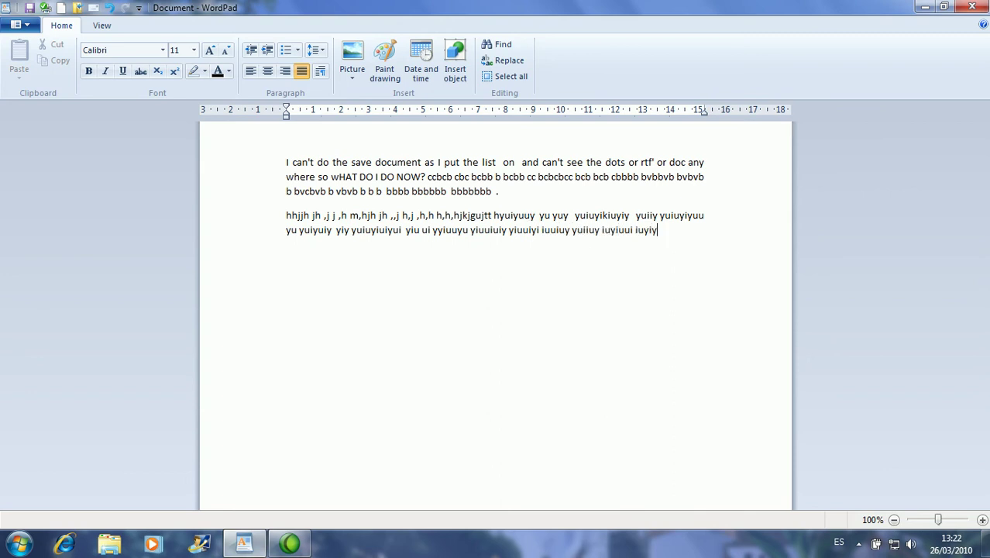
type("uiuiy iyiuyiu iu")
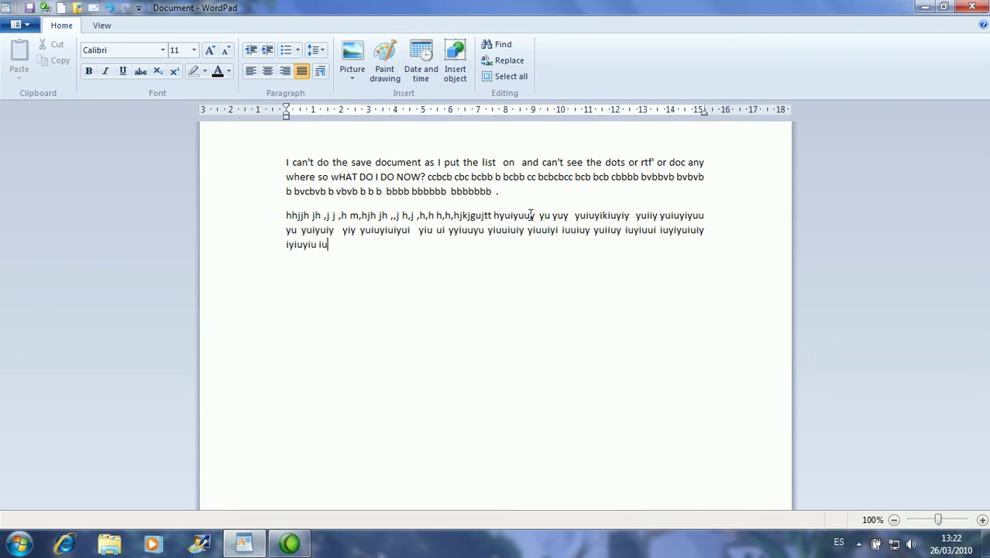
type("iyuyiuiu .")
Select the second paragraph and set its font to Arial Black at size 16.
left_click(271, 222)
left_click_drag(270, 223, 274, 247)
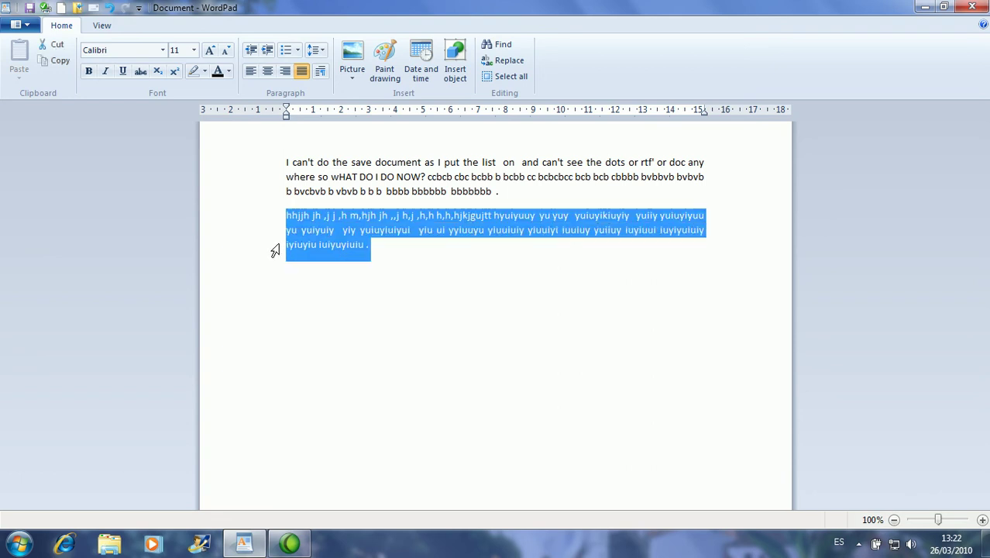
left_click(162, 49)
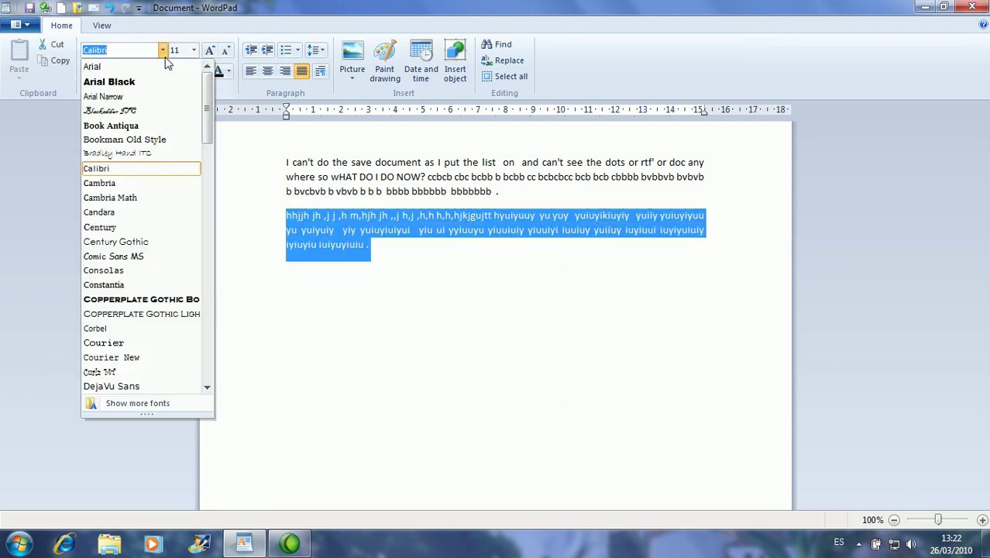
left_click(117, 84)
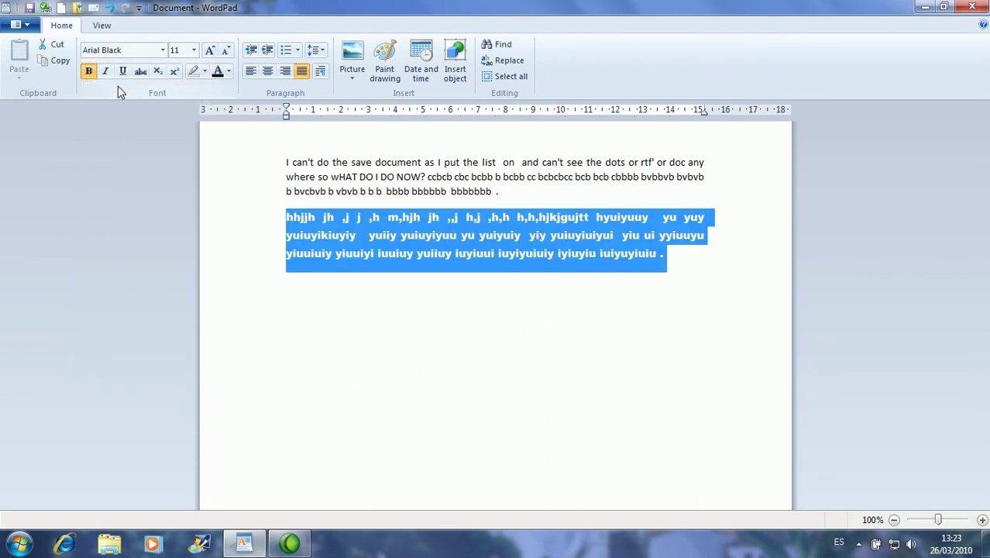
left_click(194, 50)
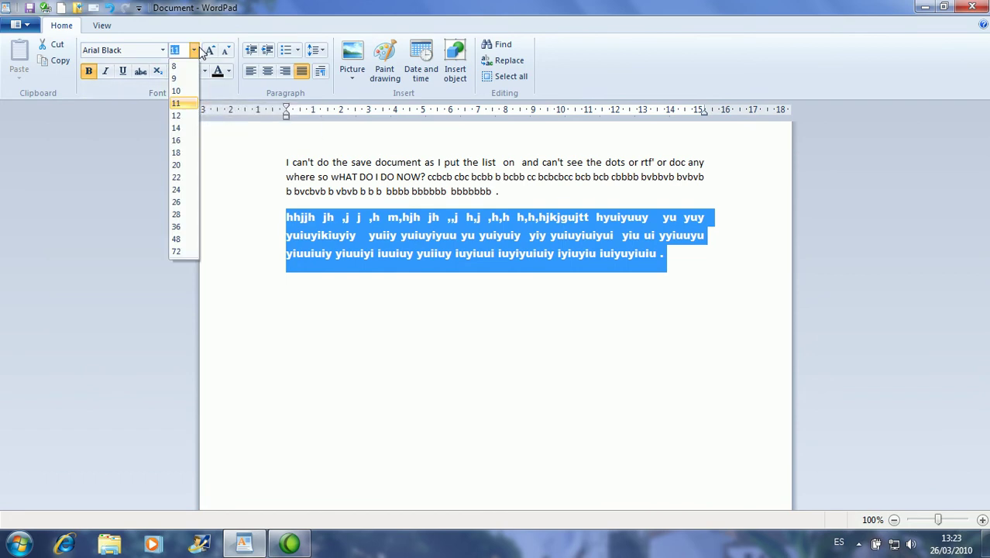
left_click(186, 140)
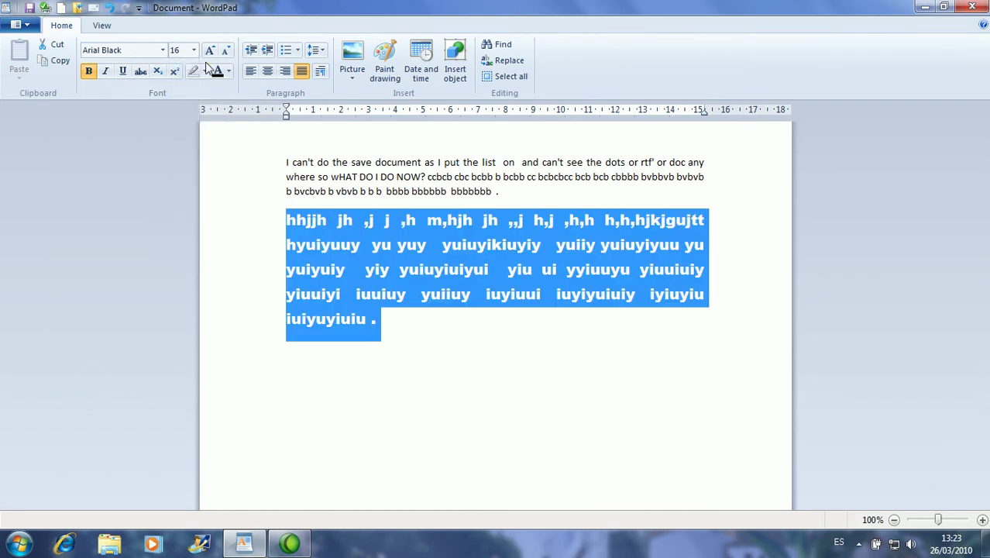
Make the selected paragraph italic and colour it red.
left_click(107, 72)
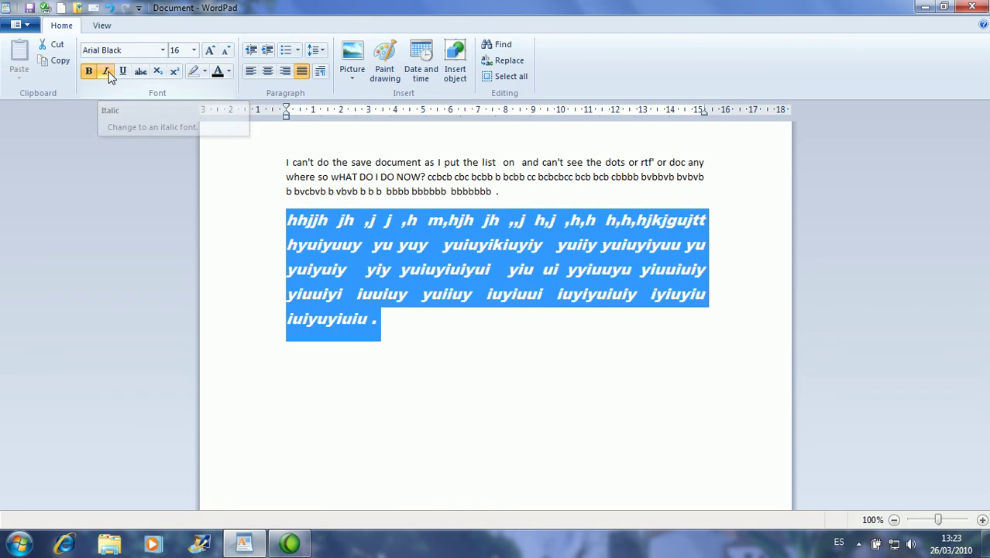
left_click(228, 72)
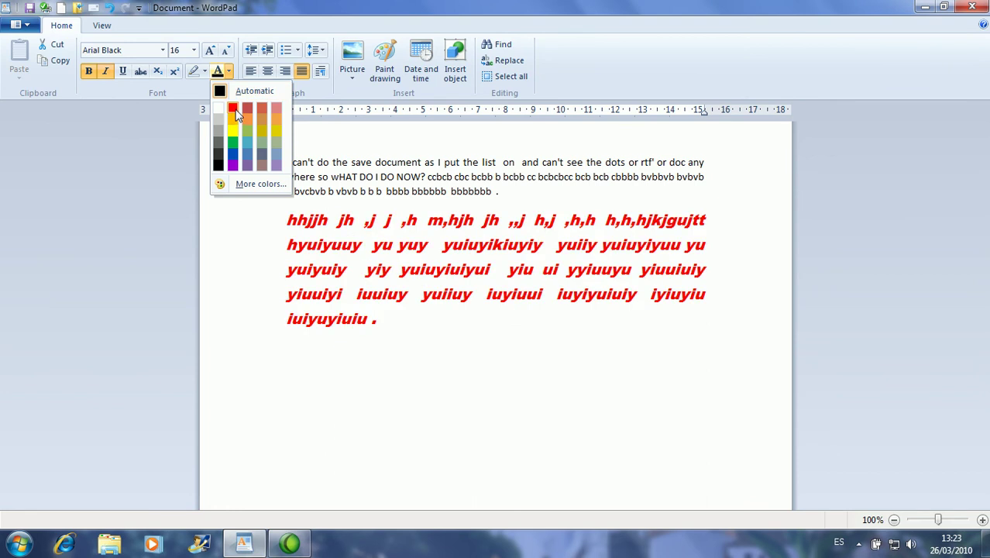
left_click(236, 110)
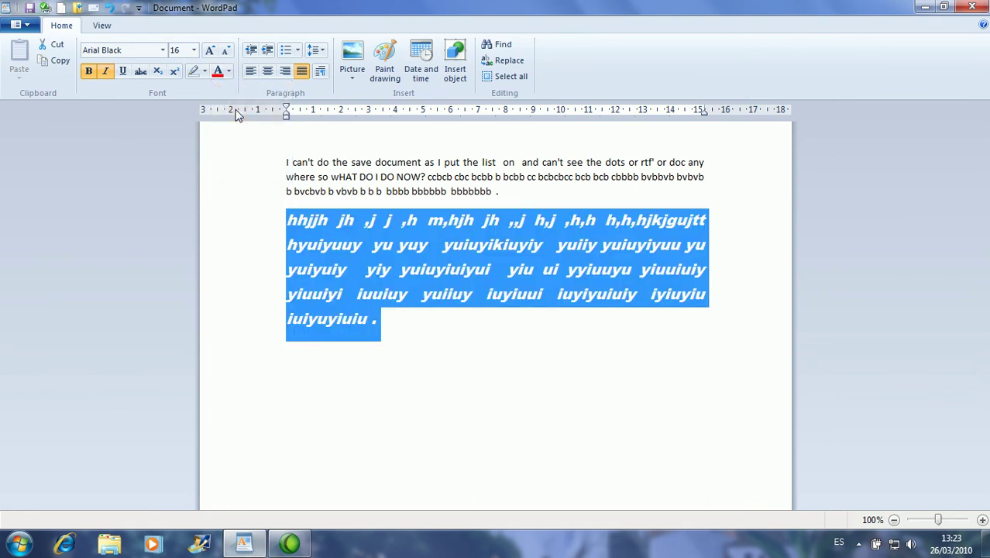
Set Paragraph indents Left 3, Right 4, First line 1 with 2.00 line spacing.
left_click(322, 76)
left_click(323, 77)
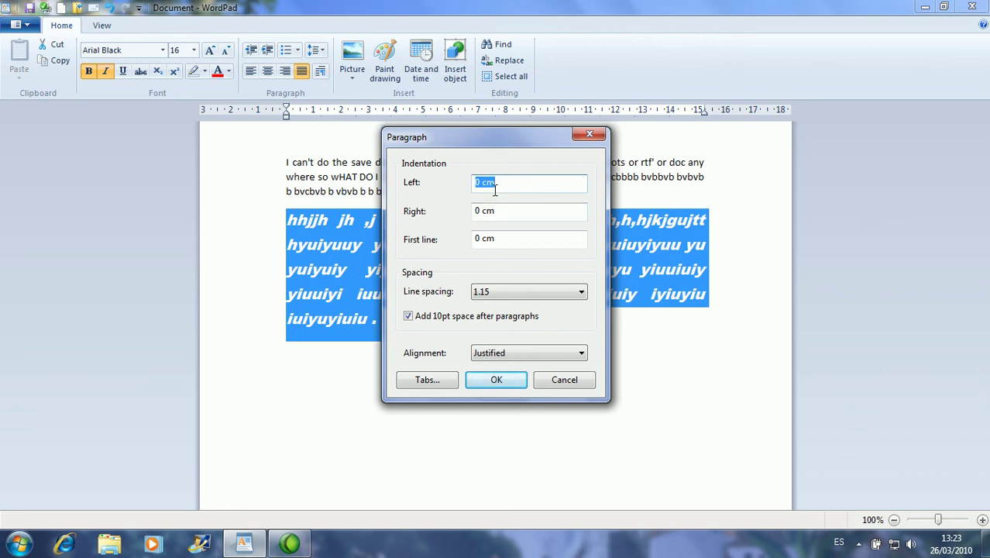
type("3")
key("Tab")
type("4")
key("Tab")
type("1")
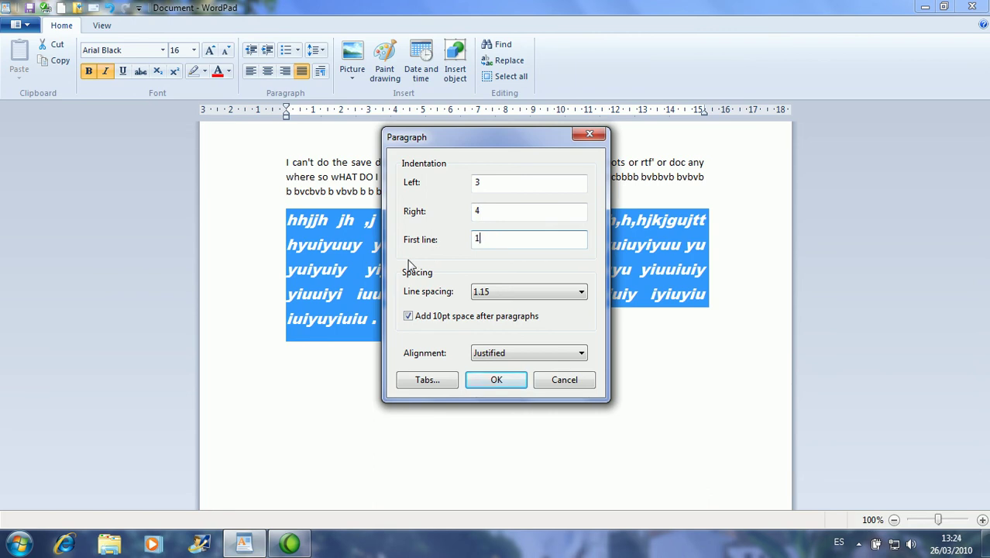
left_click(511, 298)
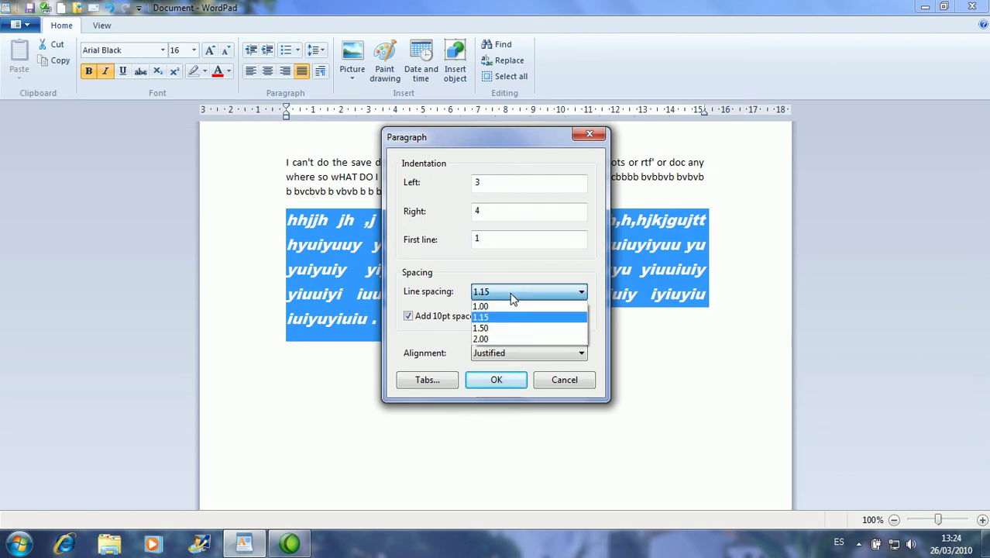
left_click(496, 340)
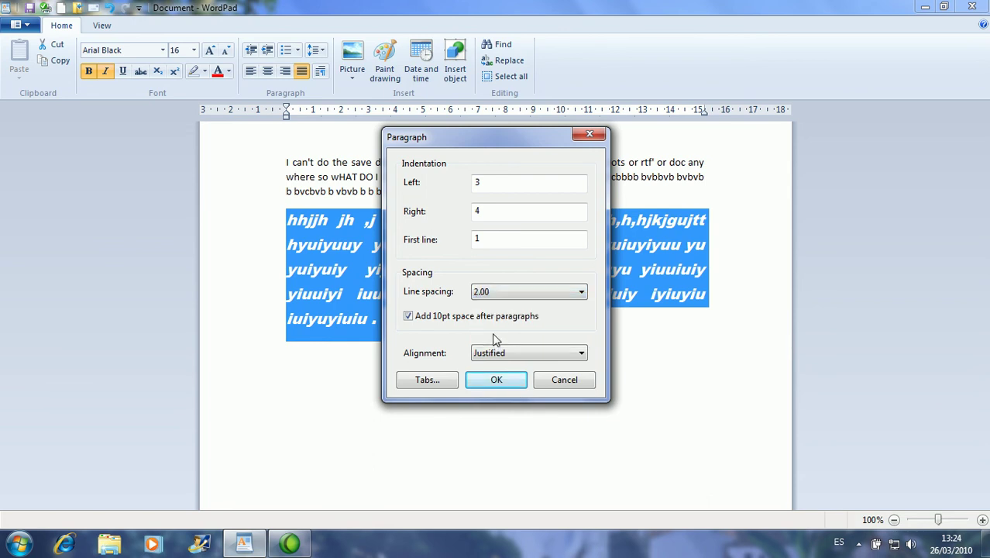
left_click(494, 380)
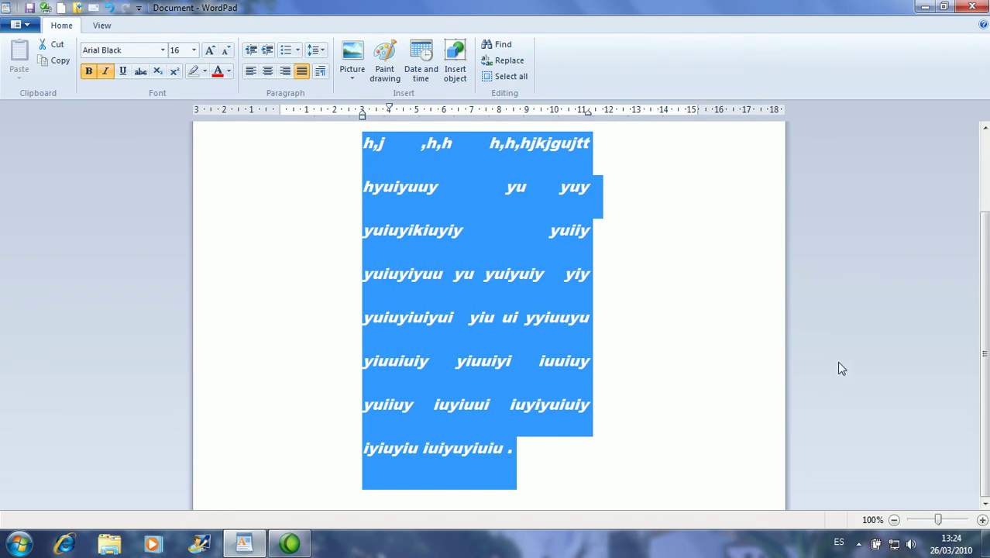
Drag the ruler's left indent to 0 and the right indent out to about 15 cm.
left_click(320, 72)
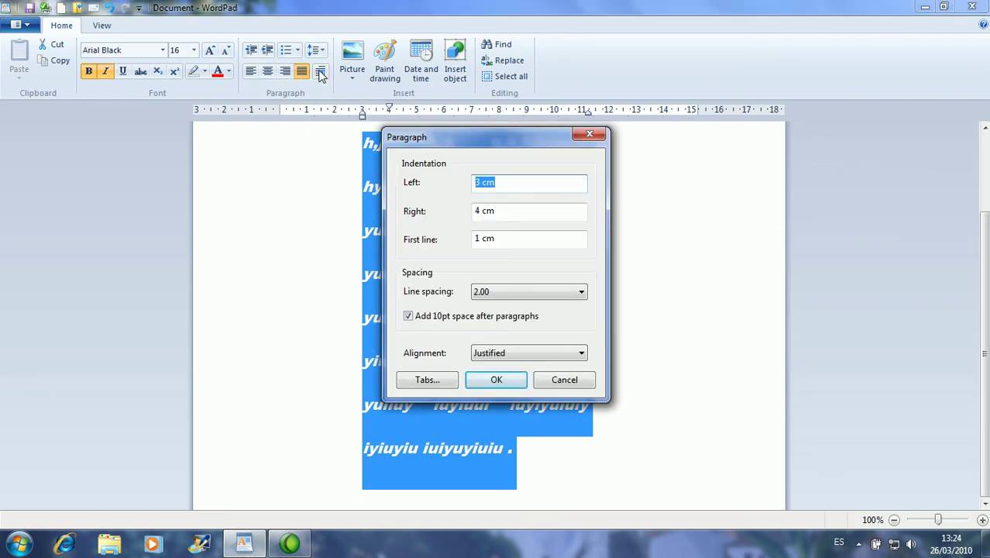
left_click(494, 382)
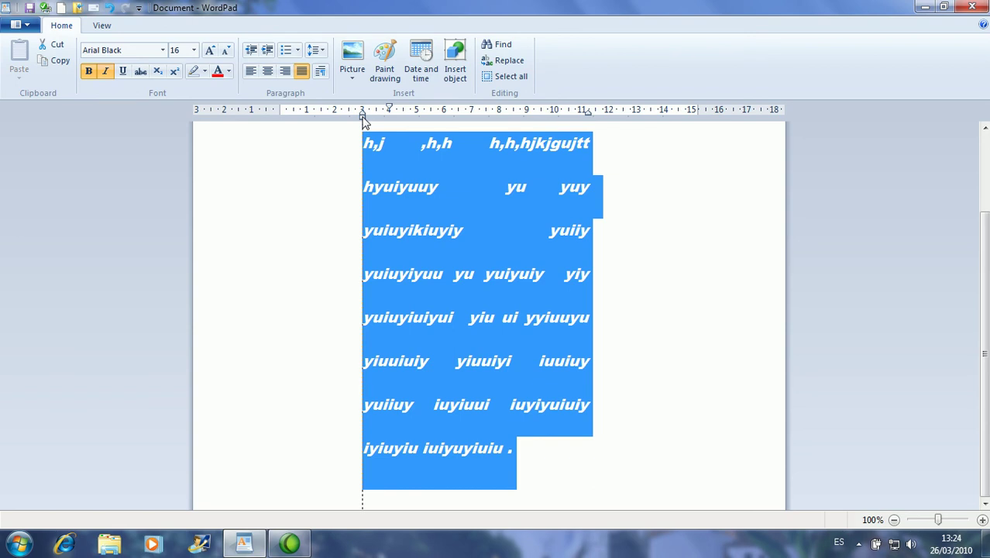
left_click_drag(362, 118, 284, 122)
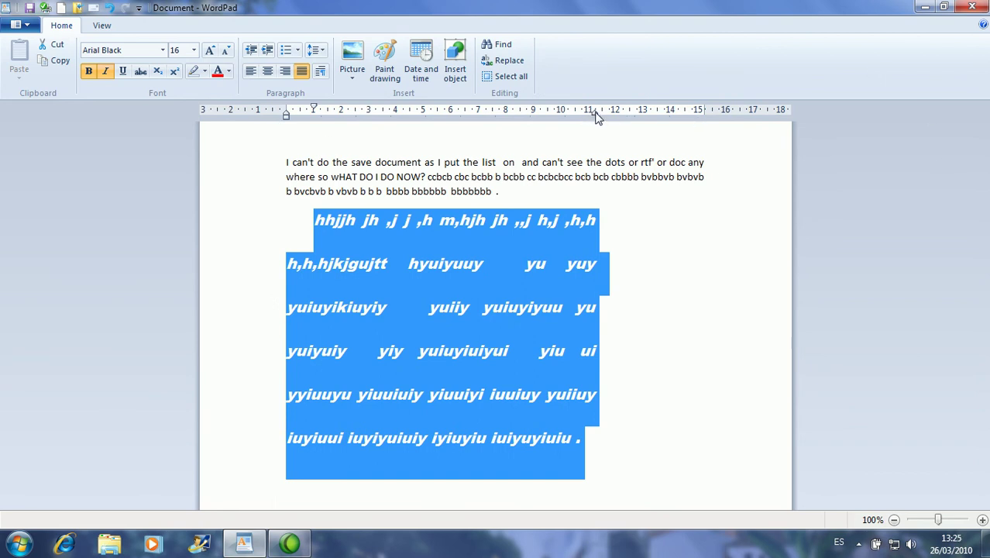
mouse_move(595, 114)
left_mouse_down()
mouse_move(673, 142)
mouse_move(702, 135)
left_mouse_up()
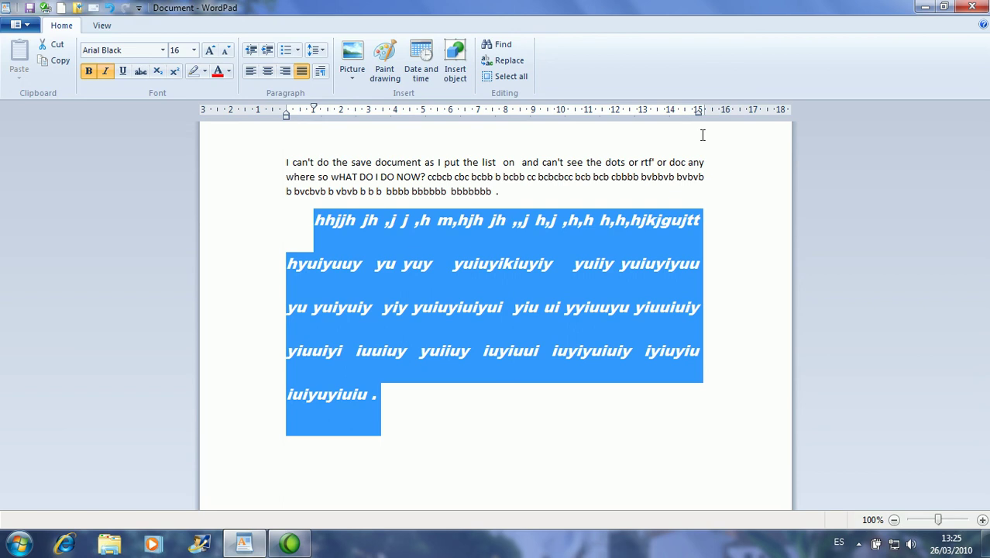
Start a new empty line below the red paragraph.
left_click(409, 457)
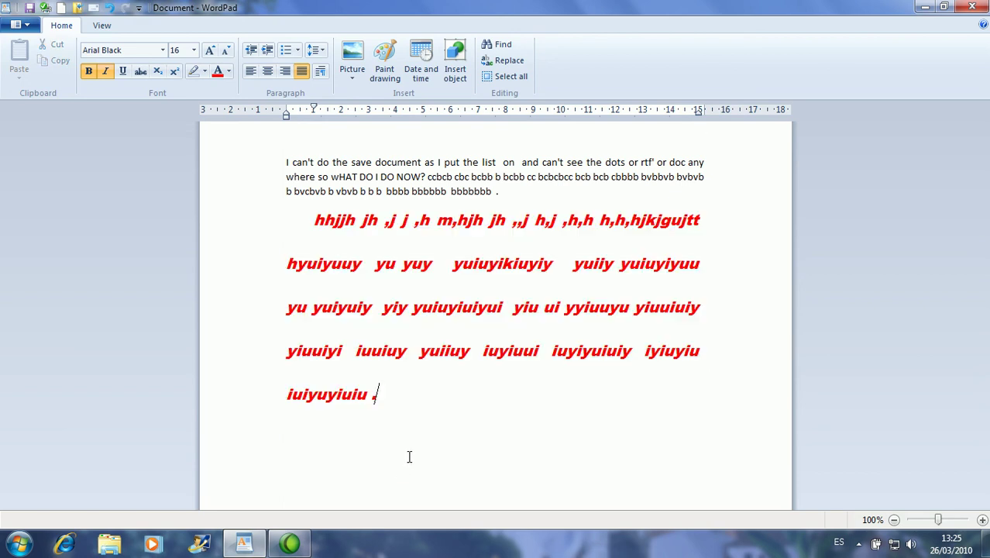
key("Return")
left_click(347, 79)
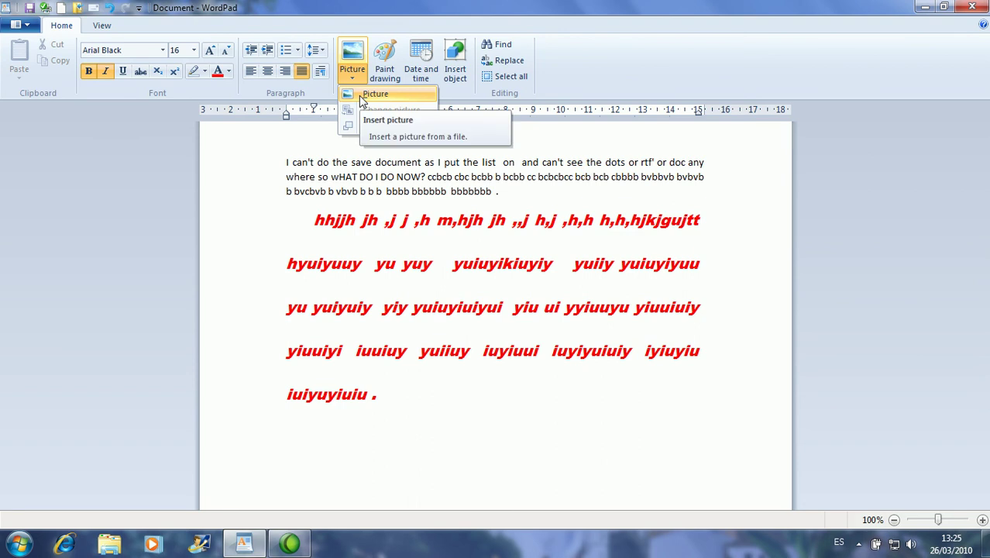
Insert the DSCF0010 cat photo, type 'lost cat...' beneath it, and save.
left_click(360, 96)
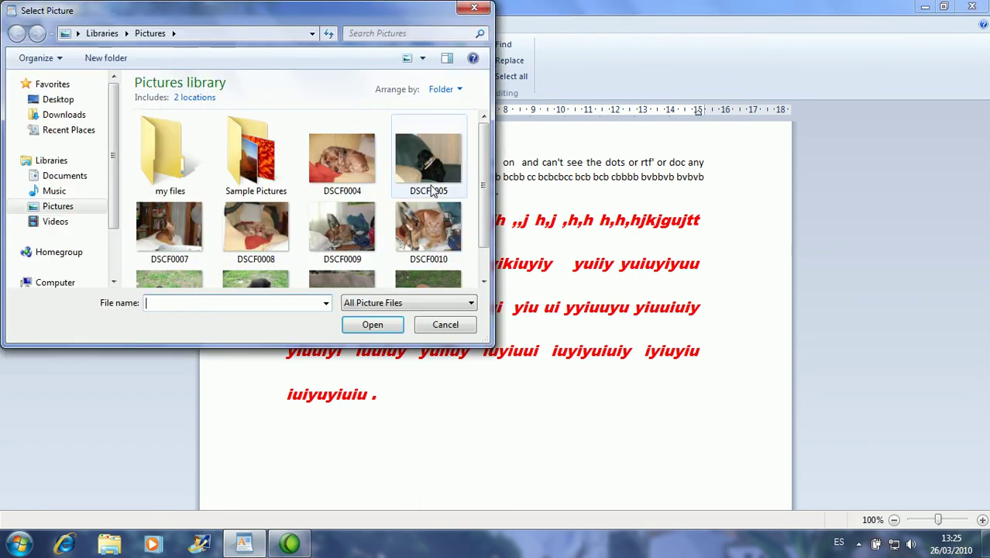
double_click(421, 230)
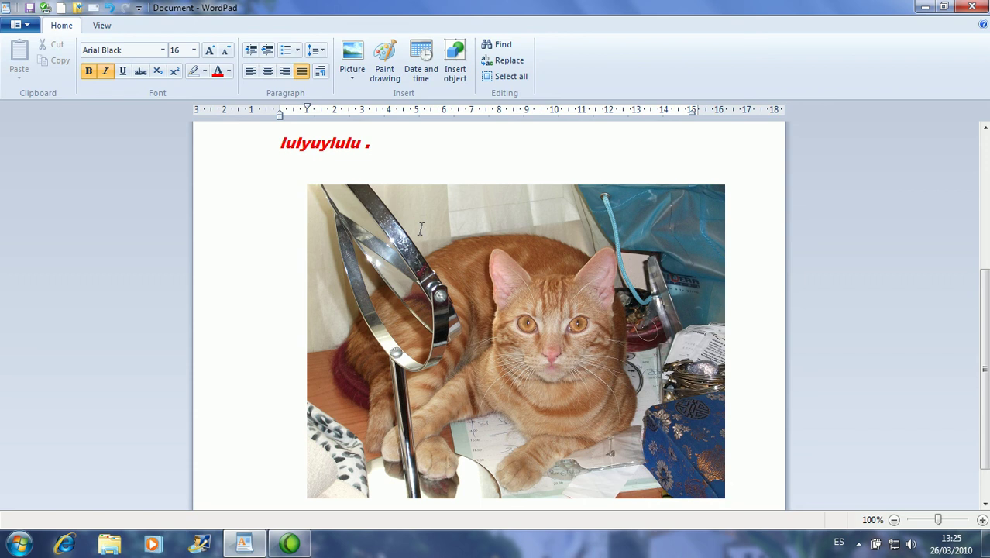
key("ctrl+z")
key("Return")
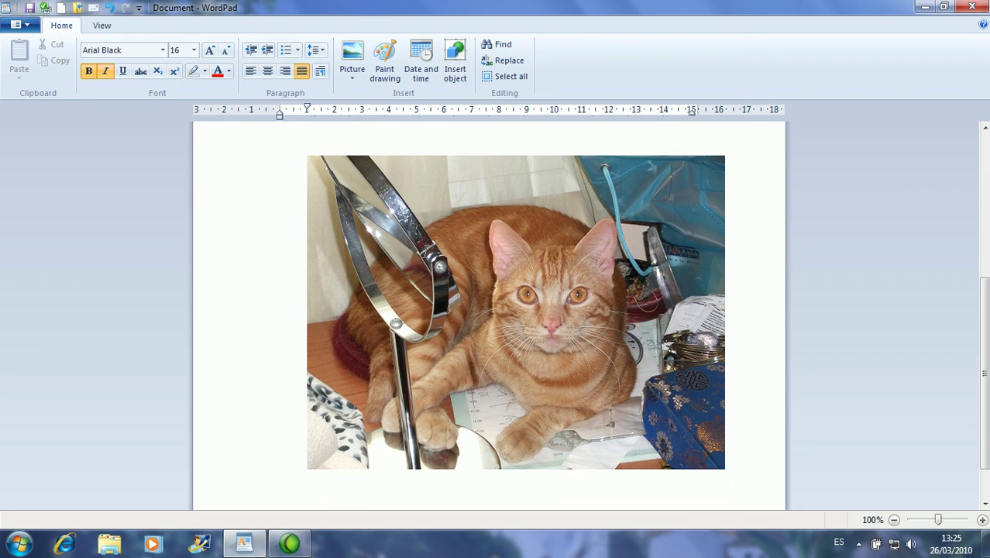
type("lost cat")
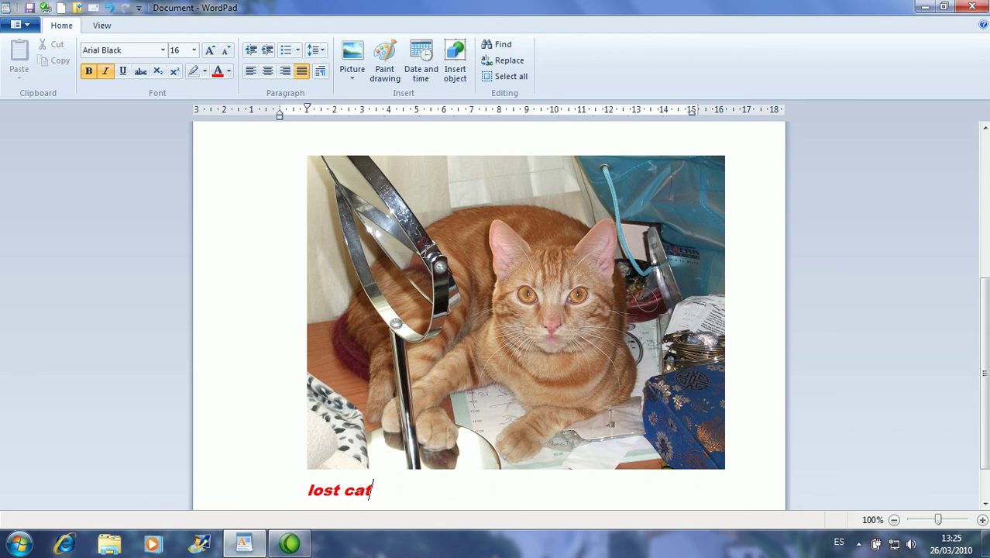
type("...")
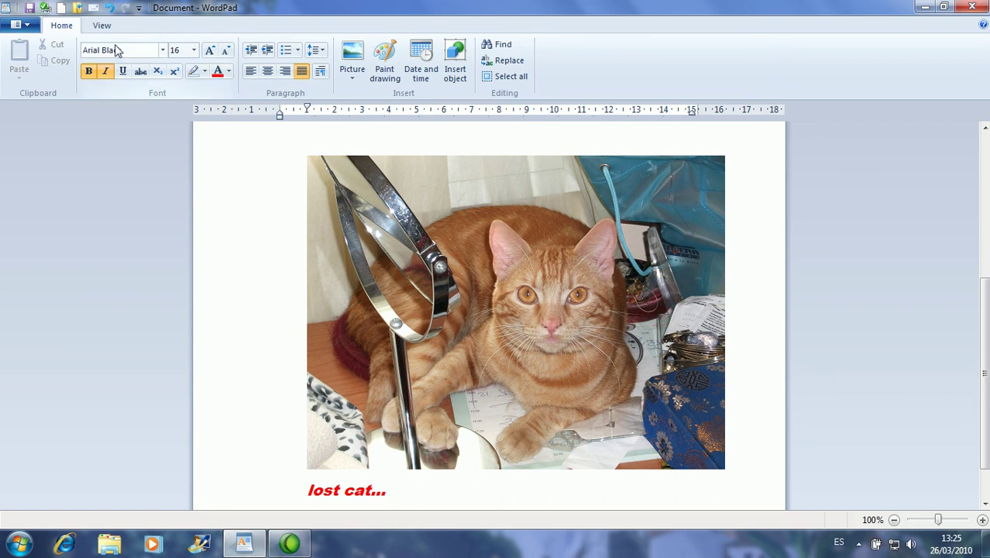
left_click(29, 7)
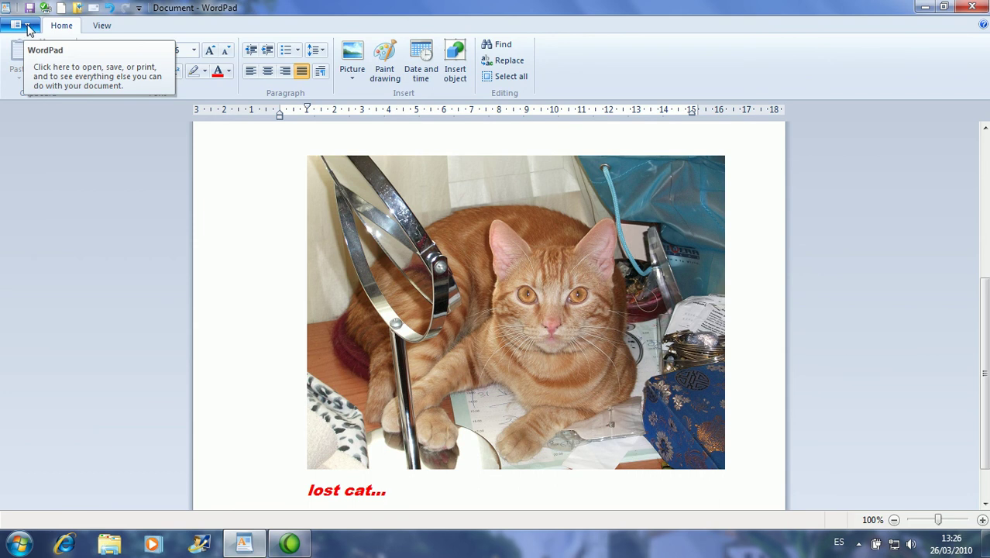
Use Save as to store the document as 'lost cat' in Rich Text Format.
left_click(27, 27)
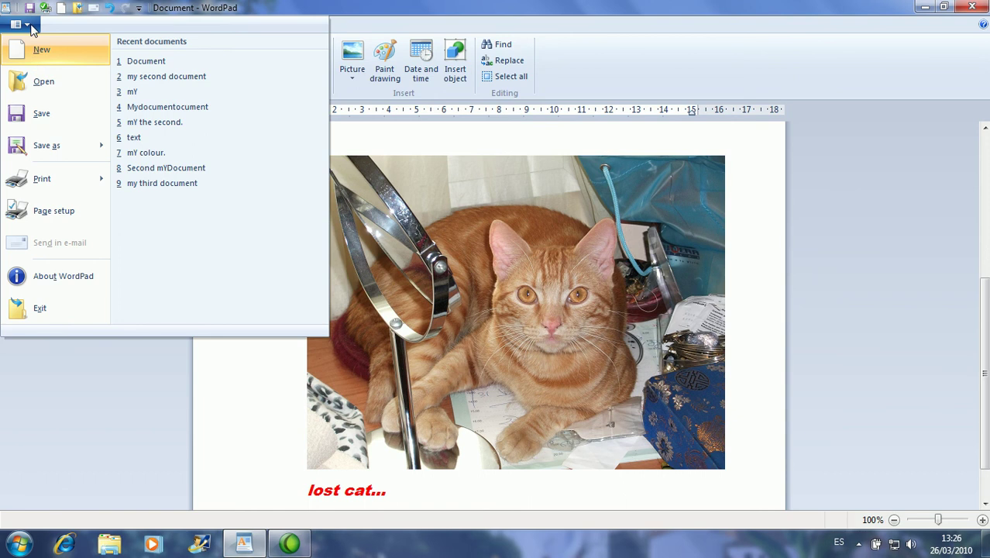
mouse_move(37, 151)
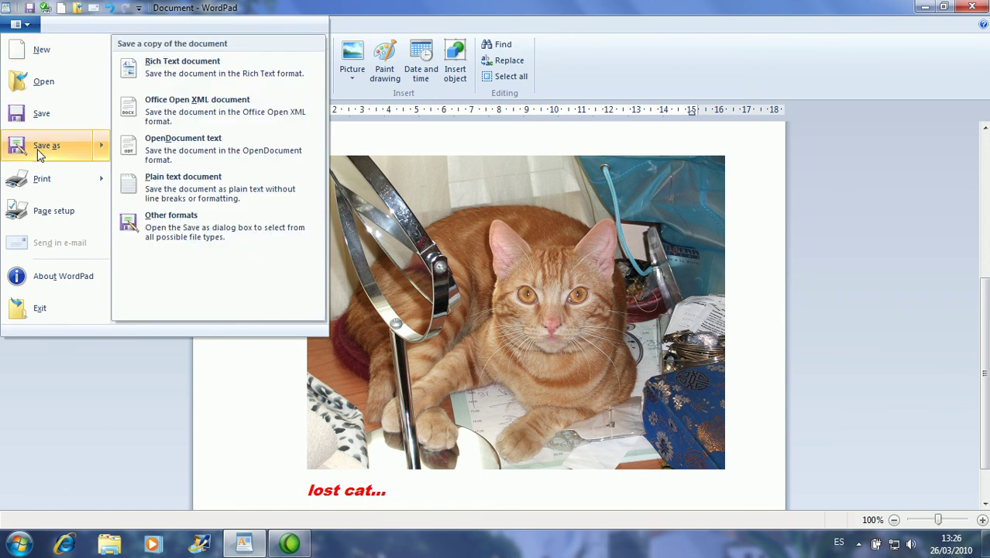
left_click(39, 147)
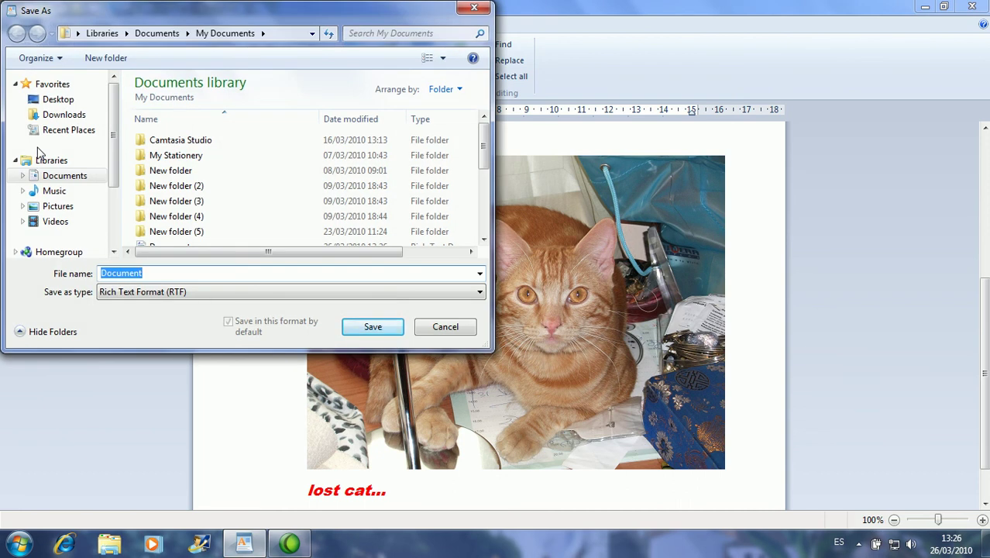
type("lost cat")
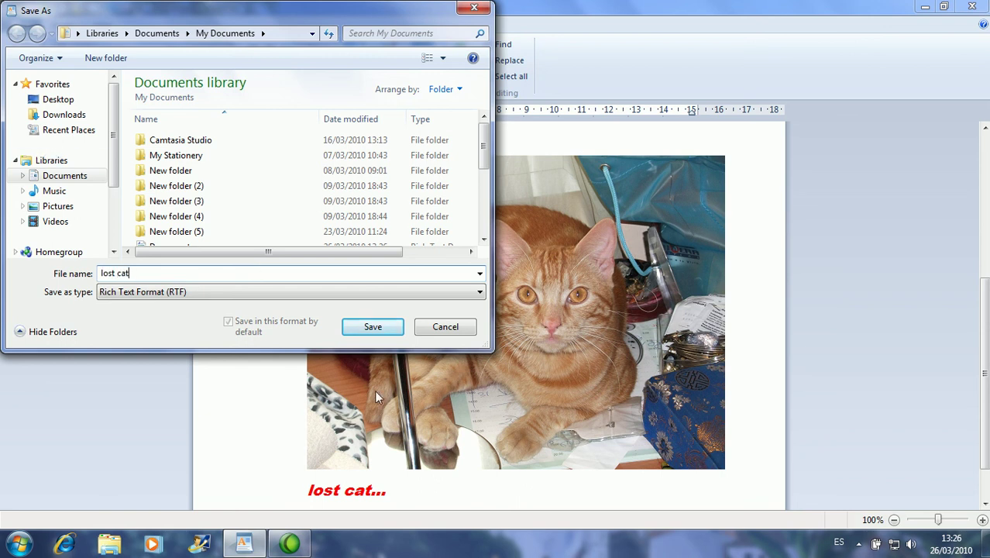
left_click(372, 327)
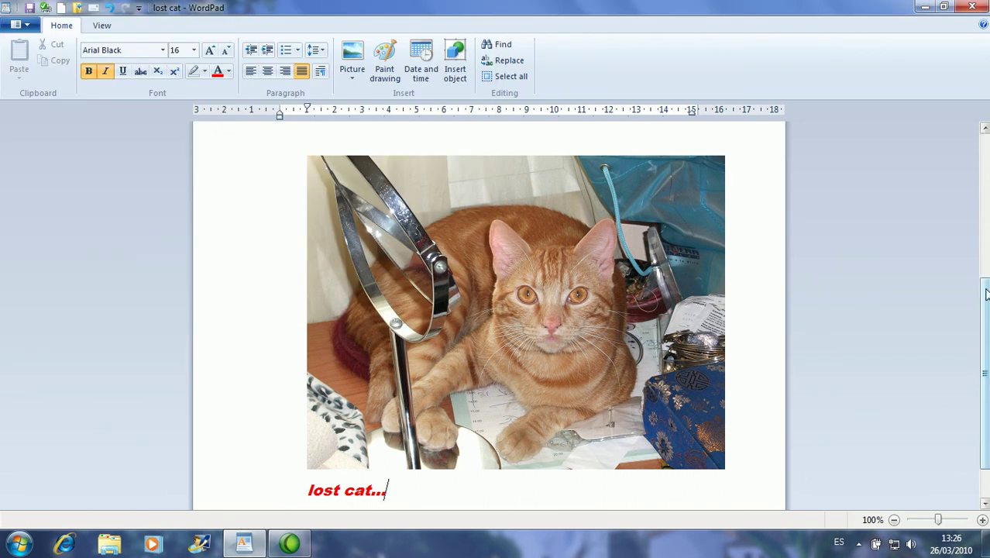
left_click_drag(988, 293, 979, 126)
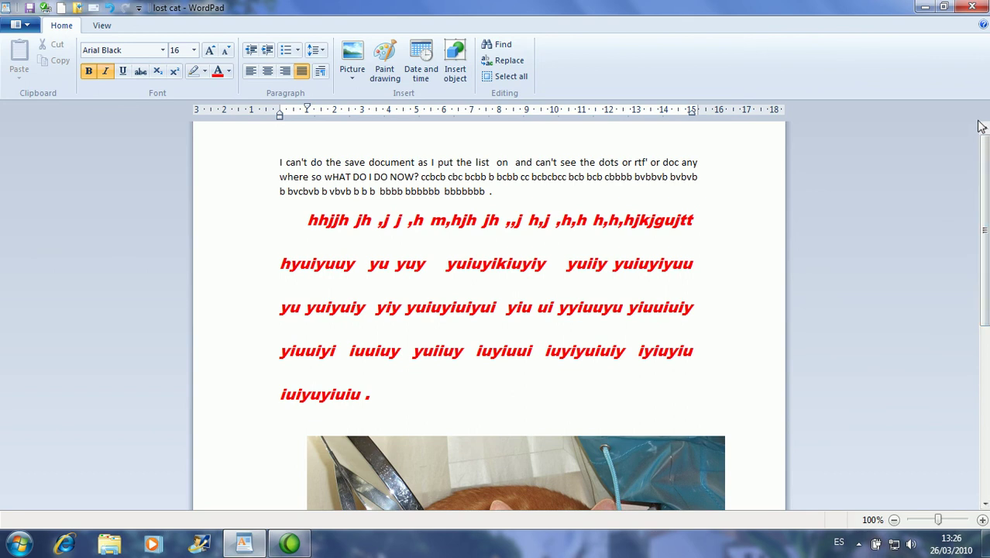
left_click_drag(985, 158, 968, 315)
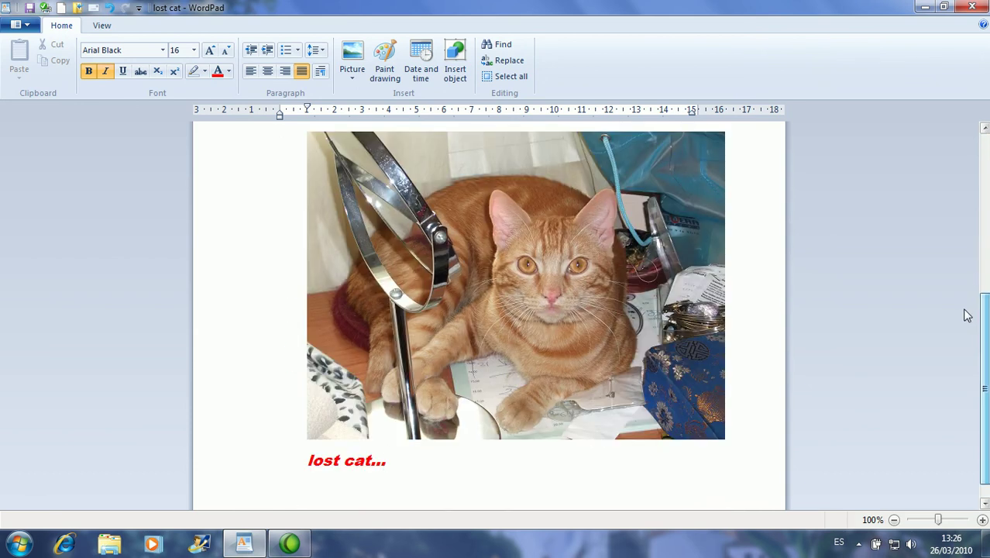
scroll(676, 277, "down", 1)
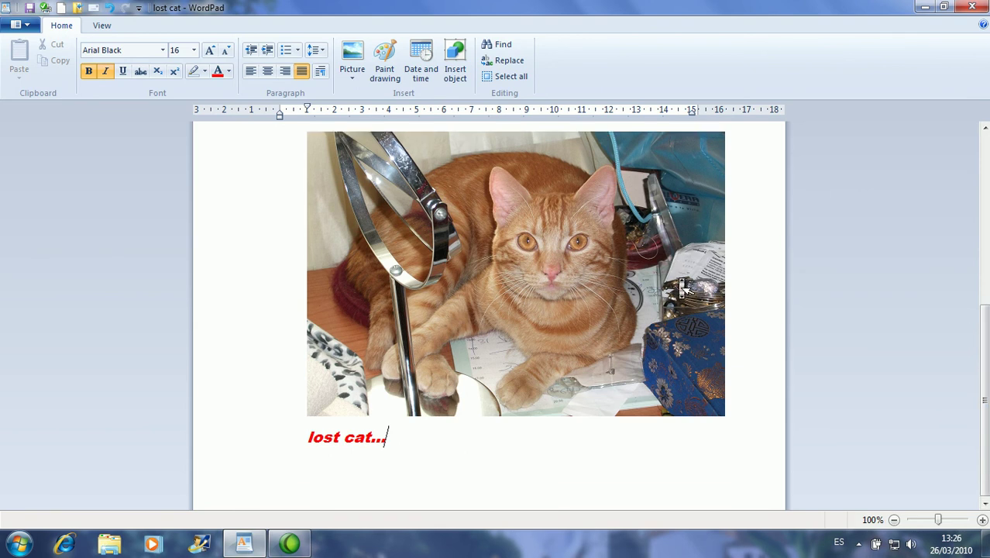
scroll(679, 276, "down", 5)
scroll(679, 283, "up", 10)
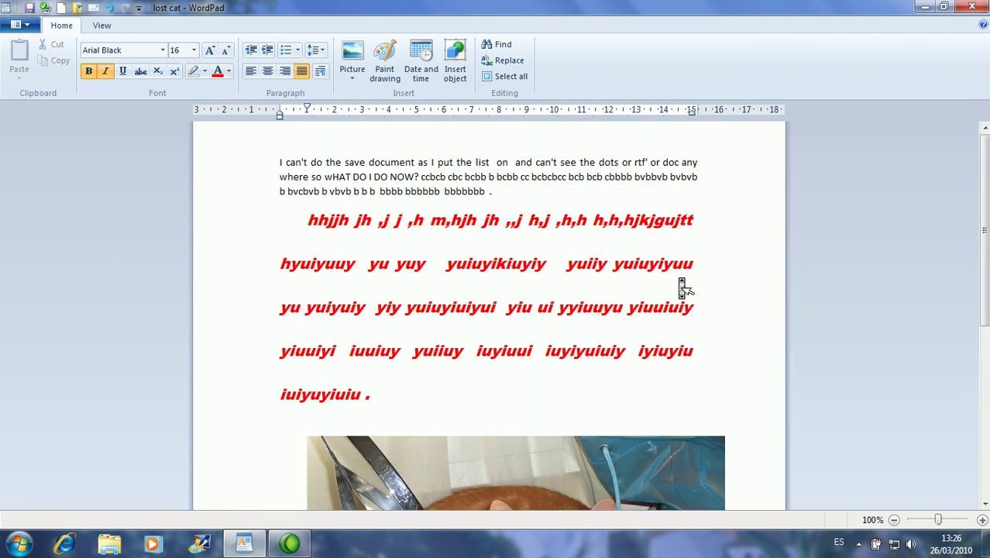